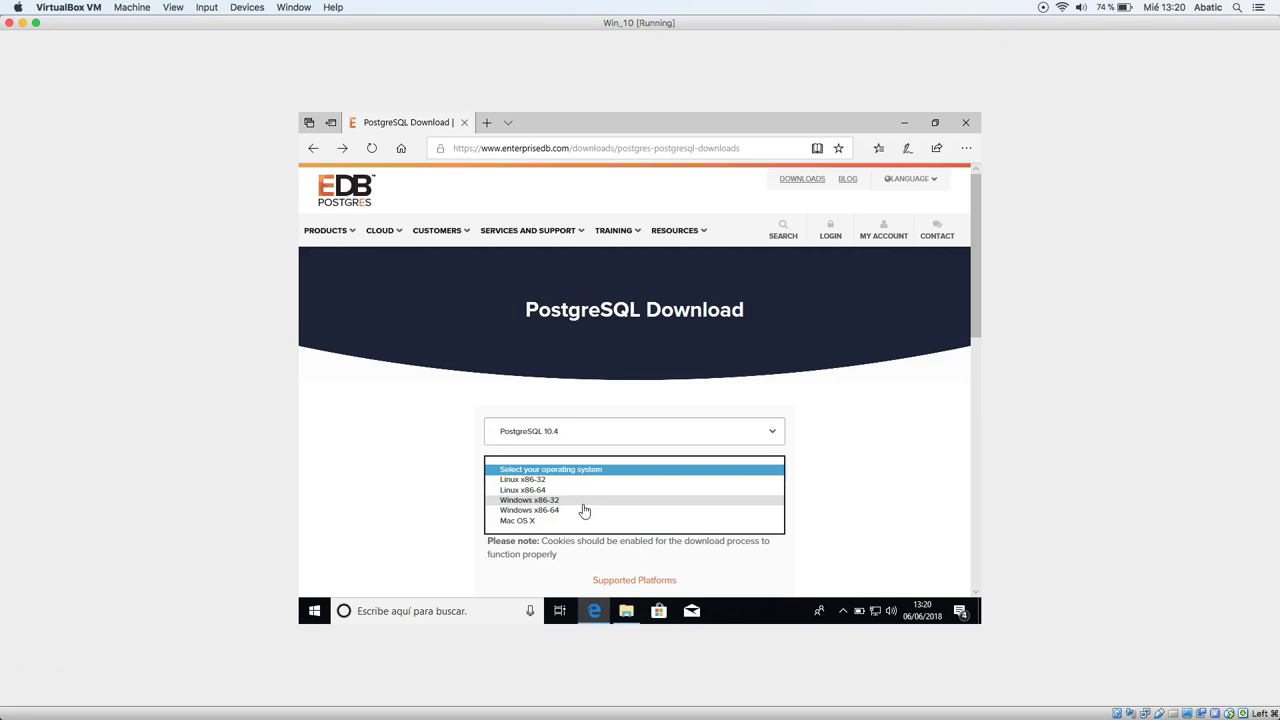
# Step: Download the PostgreSQL 10.4 installer for Windows x86-32 and choose to run it
pyautogui.click(583, 501)
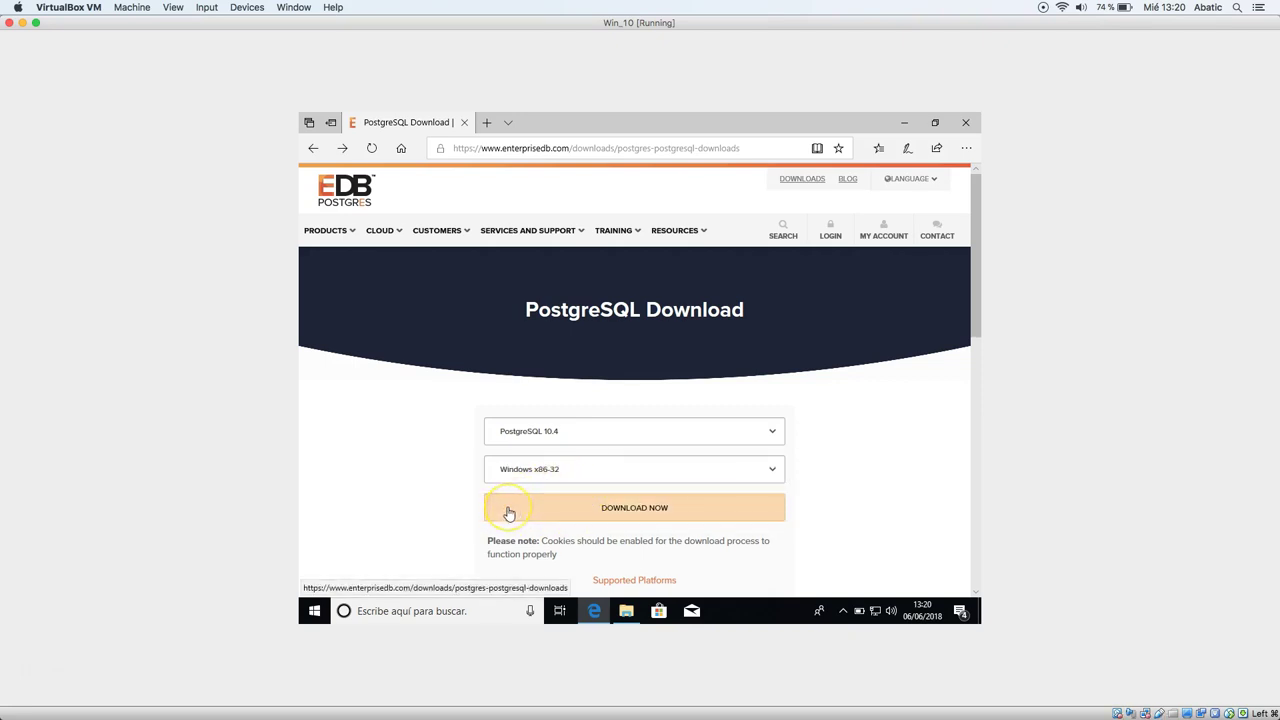
pyautogui.click(508, 513)
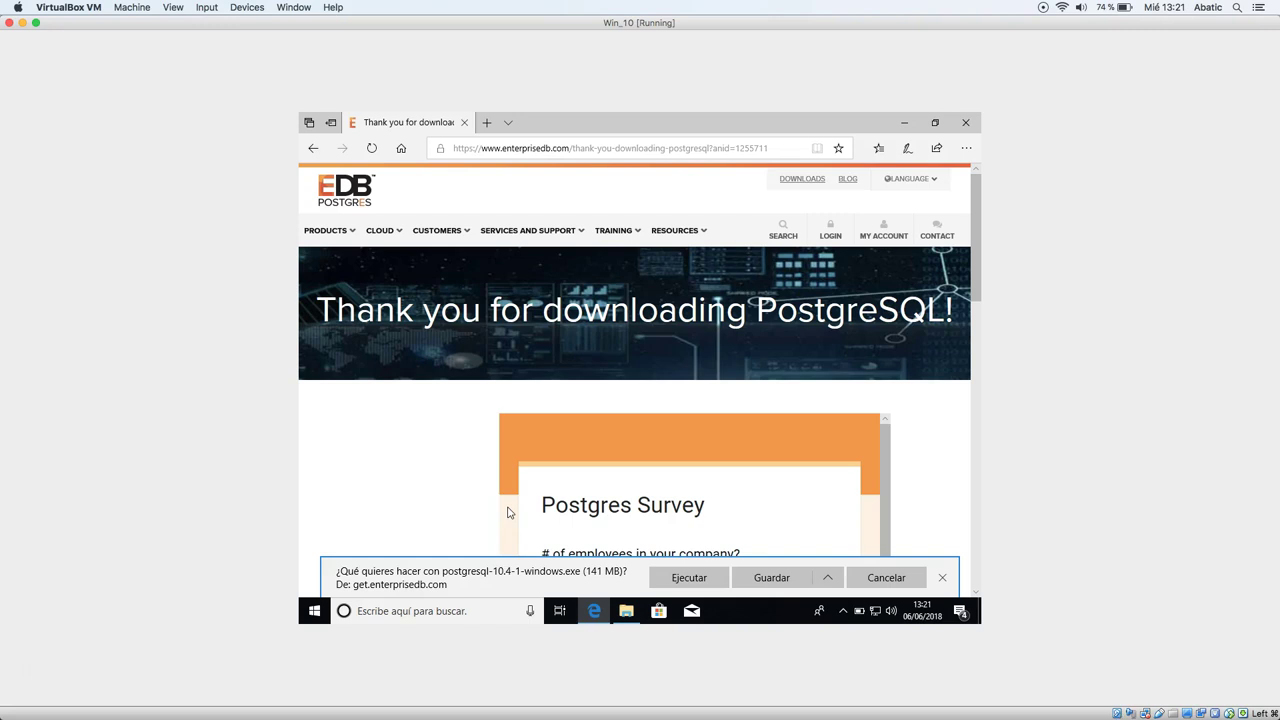
pyautogui.click(695, 585)
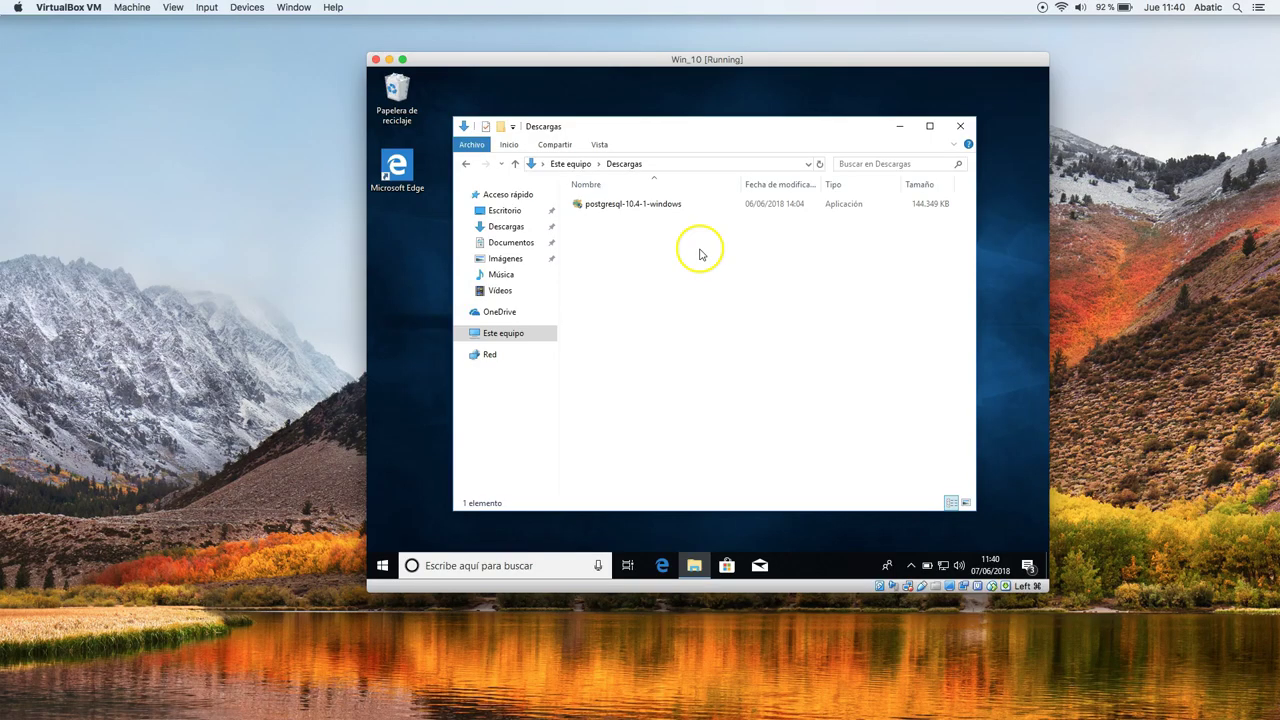
# Step: Run the postgresql-10.4-1-windows installer as administrator, allow it to make changes, and close the Descargas folder window
pyautogui.click(626, 210)
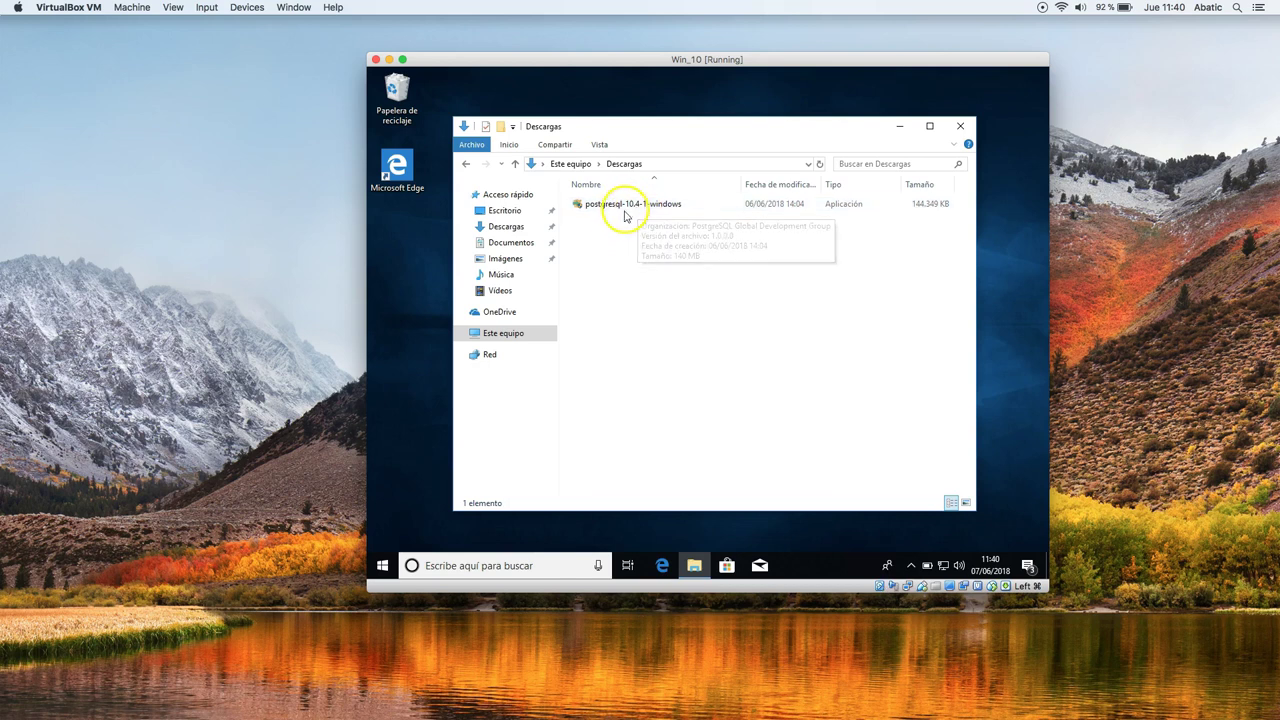
pyautogui.rightClick(626, 212)
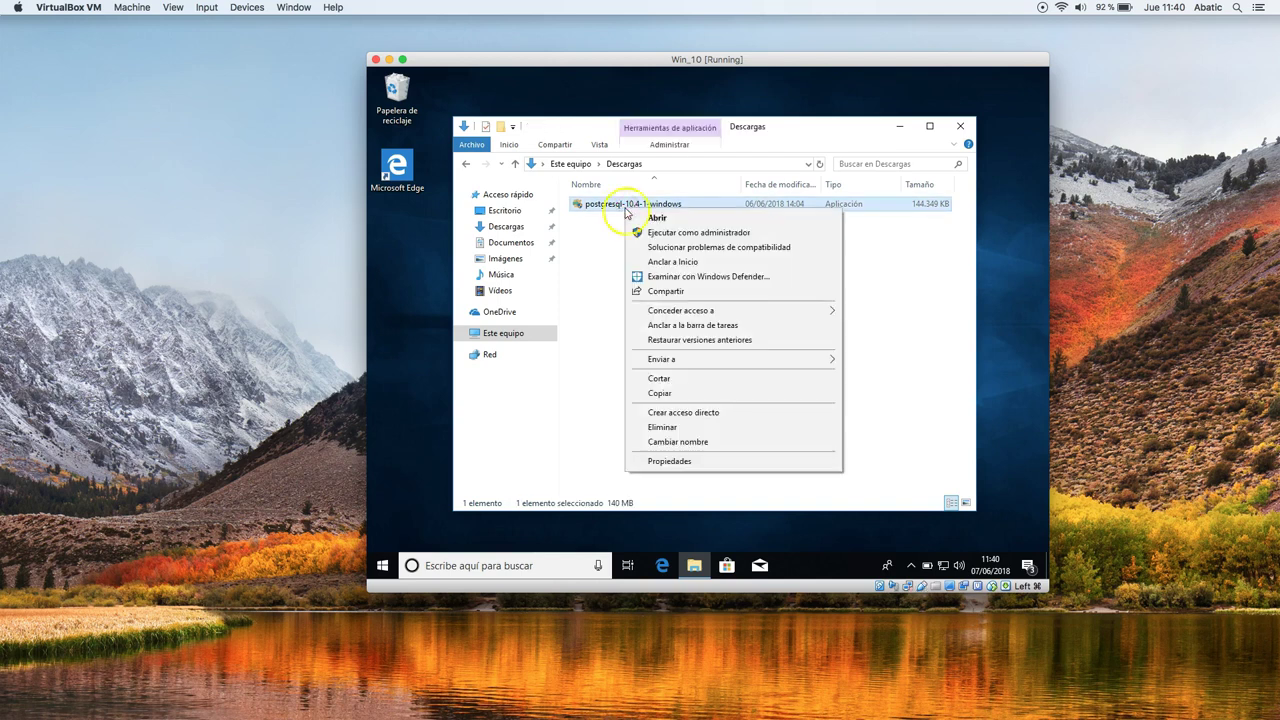
pyautogui.click(648, 234)
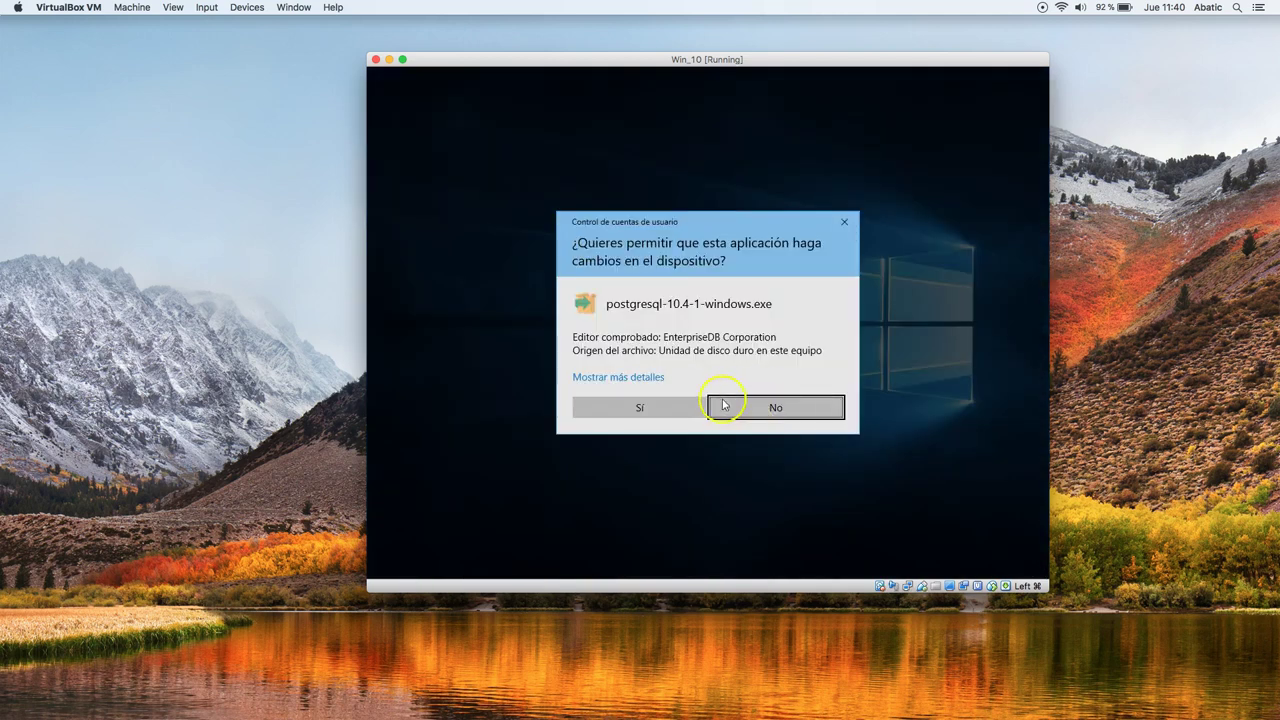
pyautogui.click(680, 407)
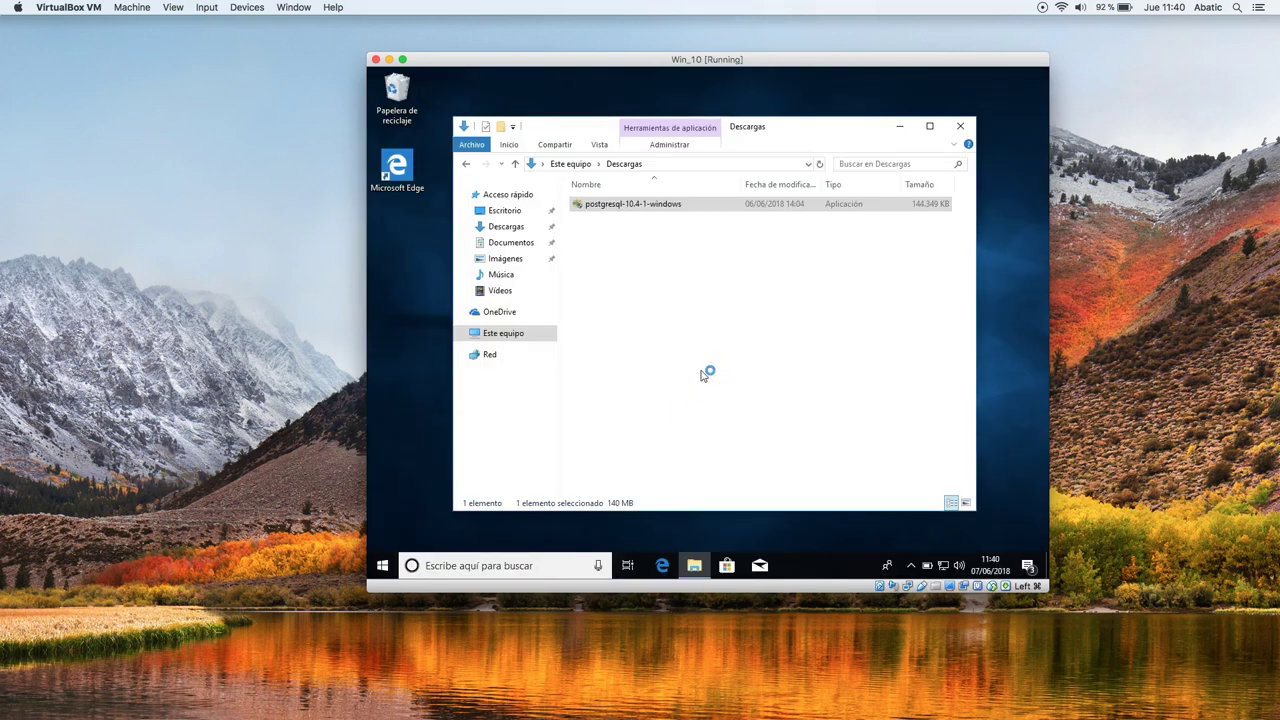
pyautogui.click(959, 130)
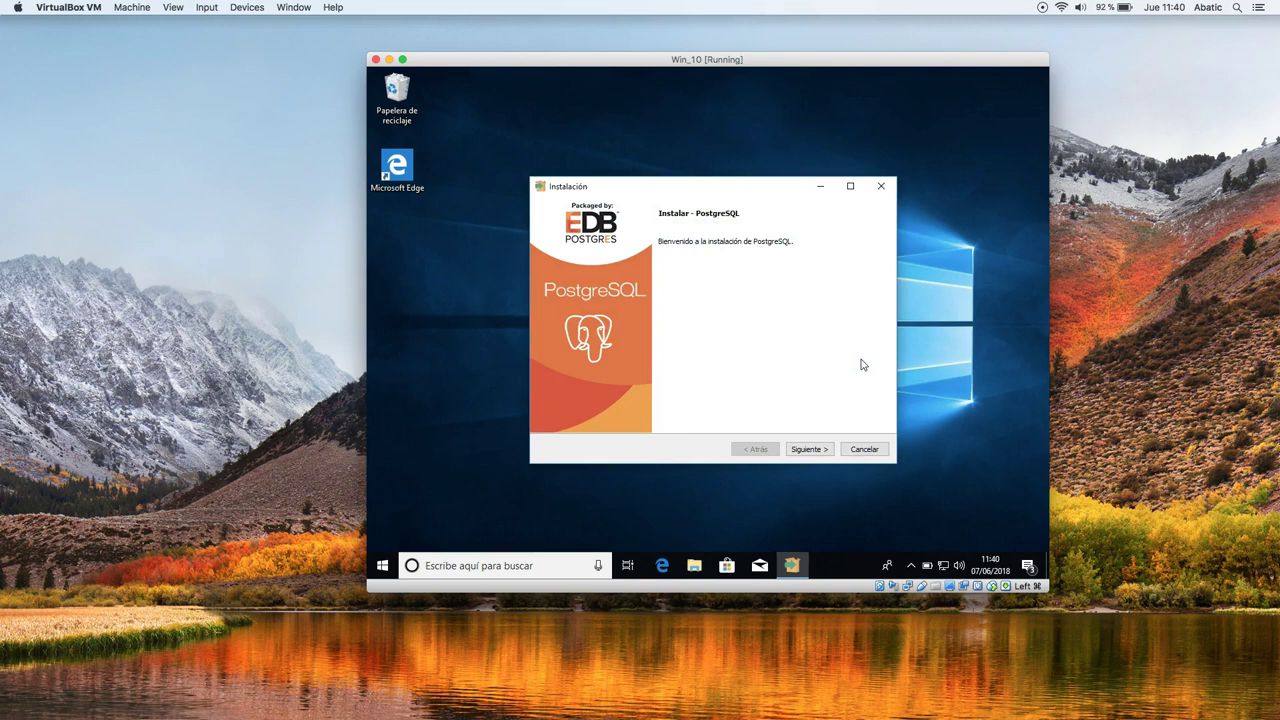
# Step: Proceed past the installer's welcome page and accept C:\Program Files\PostgreSQL\10 as the installation directory
pyautogui.click(818, 448)
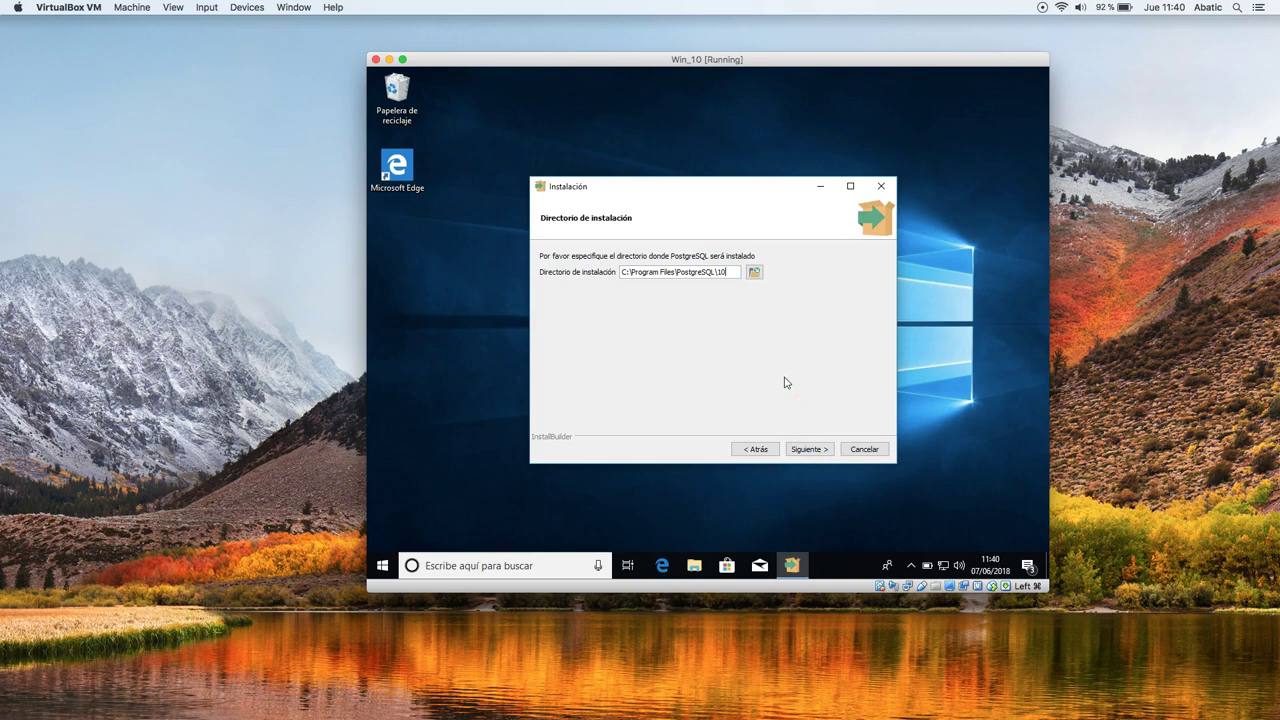
pyautogui.click(630, 272)
pyautogui.click(726, 272)
pyautogui.click(742, 302)
pyautogui.click(808, 452)
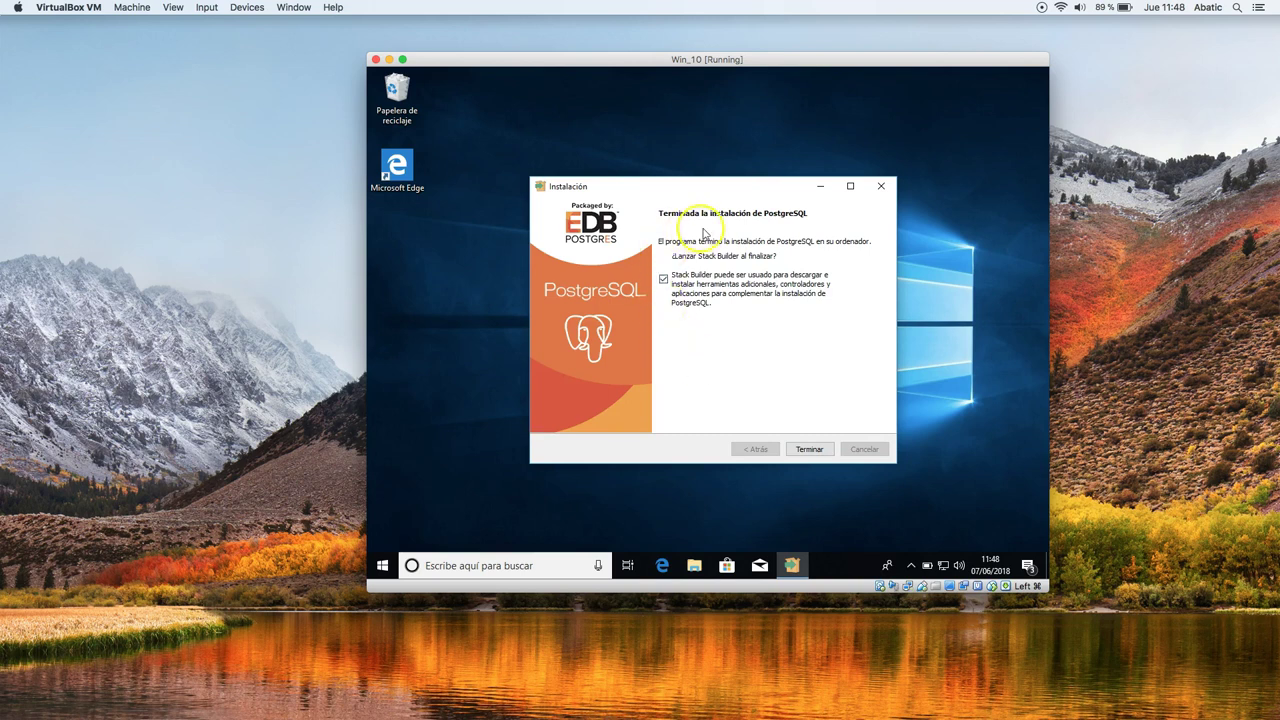
# Step: Finish the PostgreSQL installation without launching Stack Builder
pyautogui.click(663, 279)
pyautogui.click(808, 450)
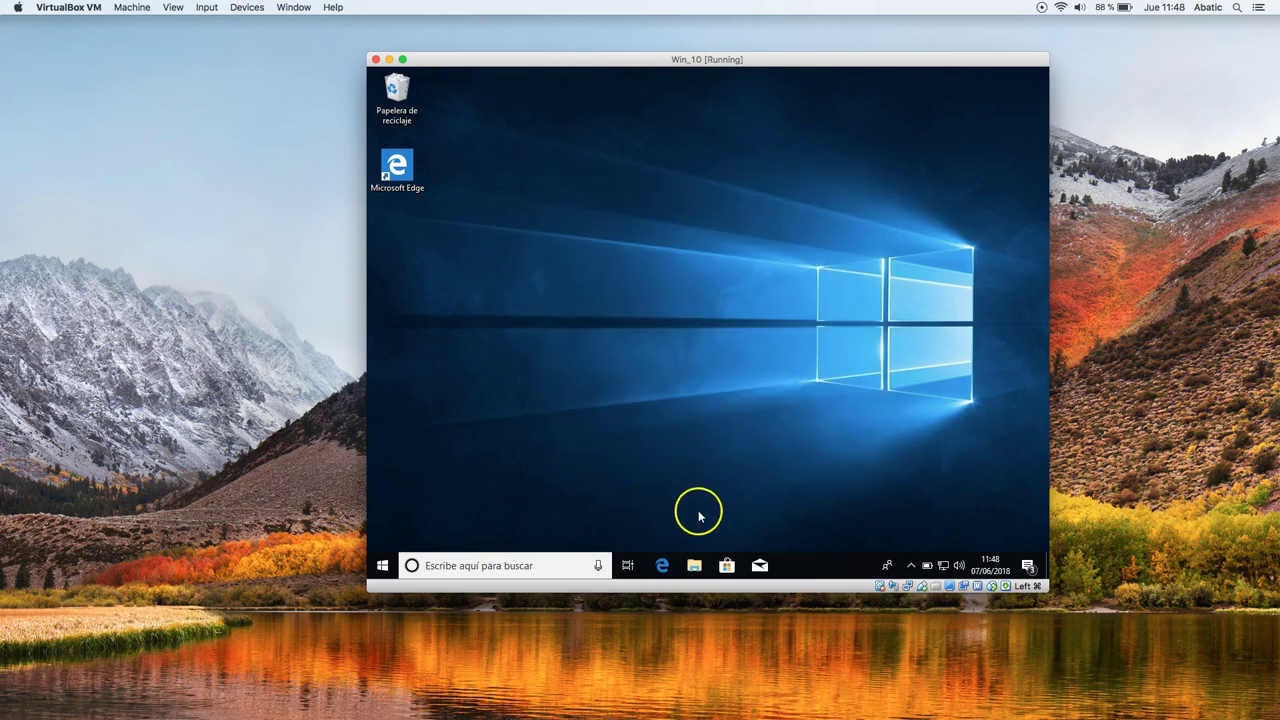
# Step: Open the PostgreSQL\10 folder inside Archivos de programa on the C: drive in File Explorer
pyautogui.click(701, 566)
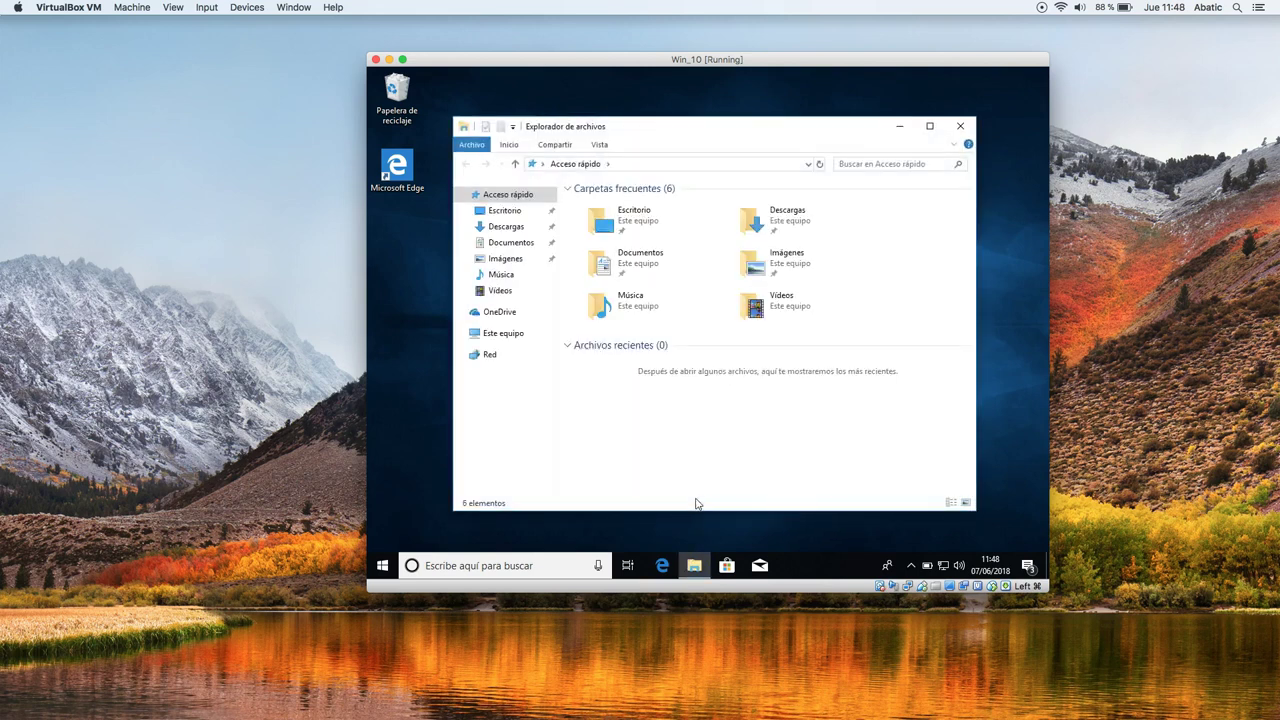
pyautogui.click(505, 335)
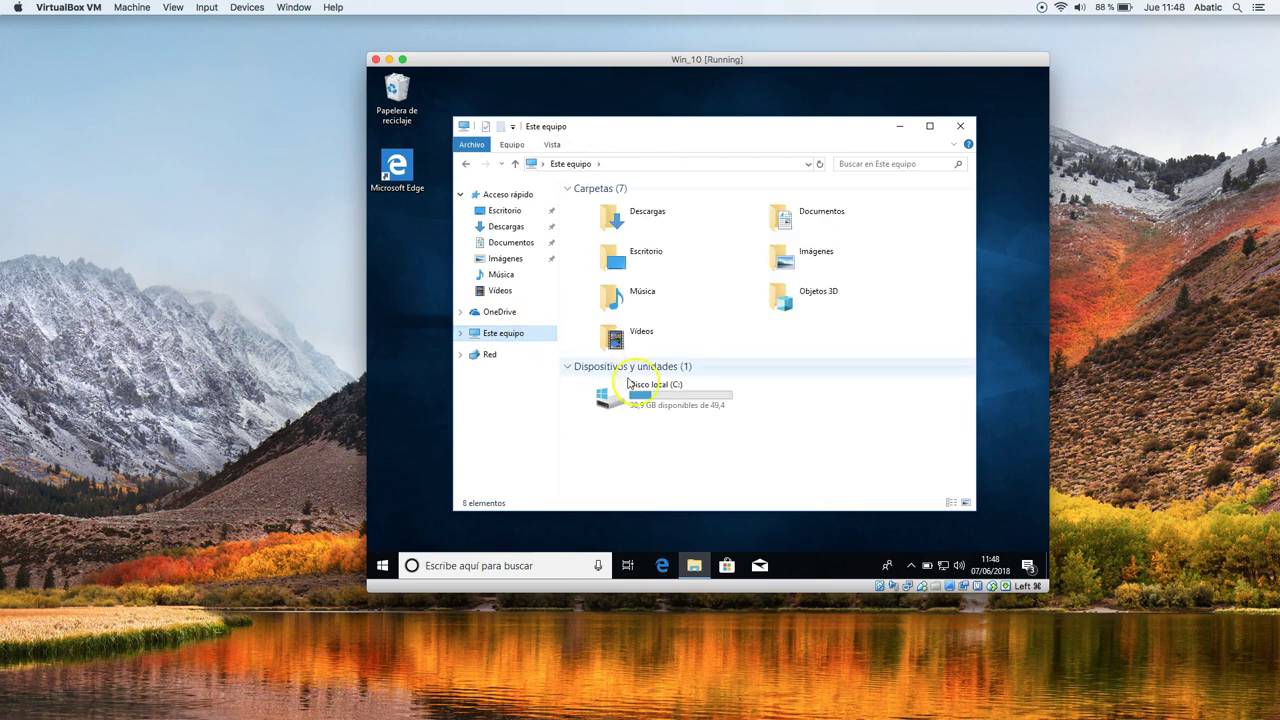
pyautogui.doubleClick(672, 397)
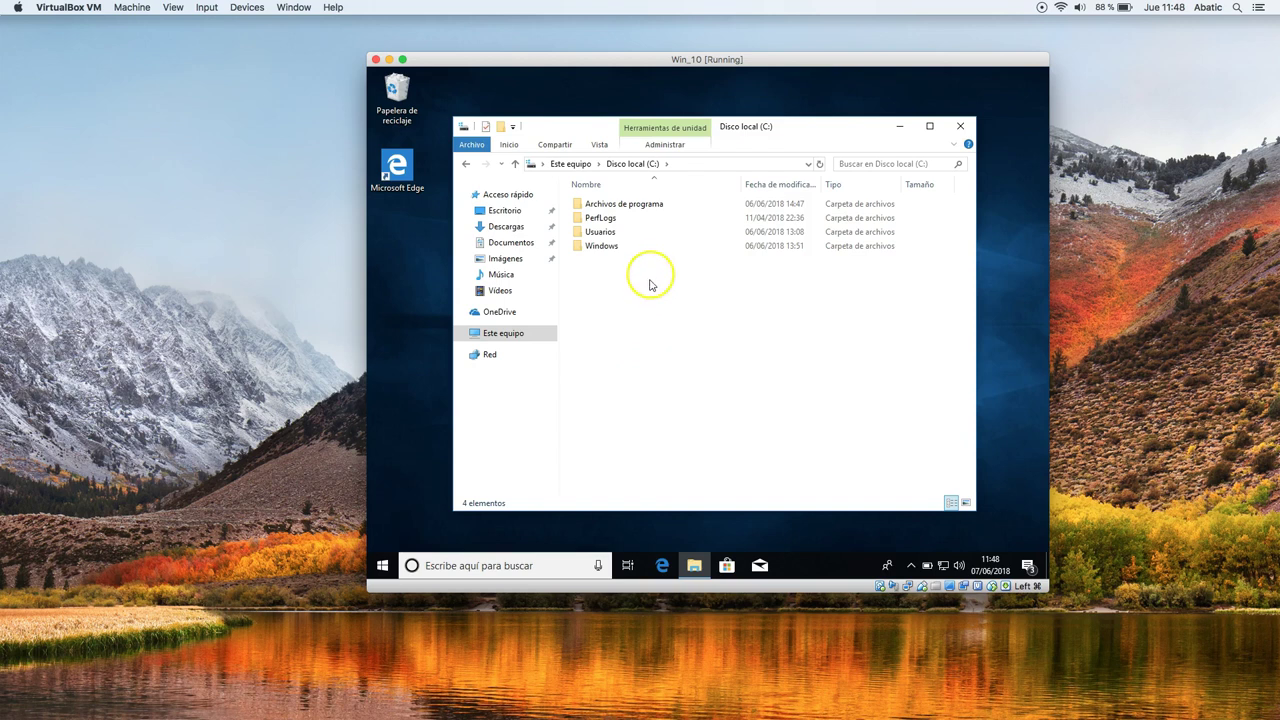
pyautogui.doubleClick(636, 205)
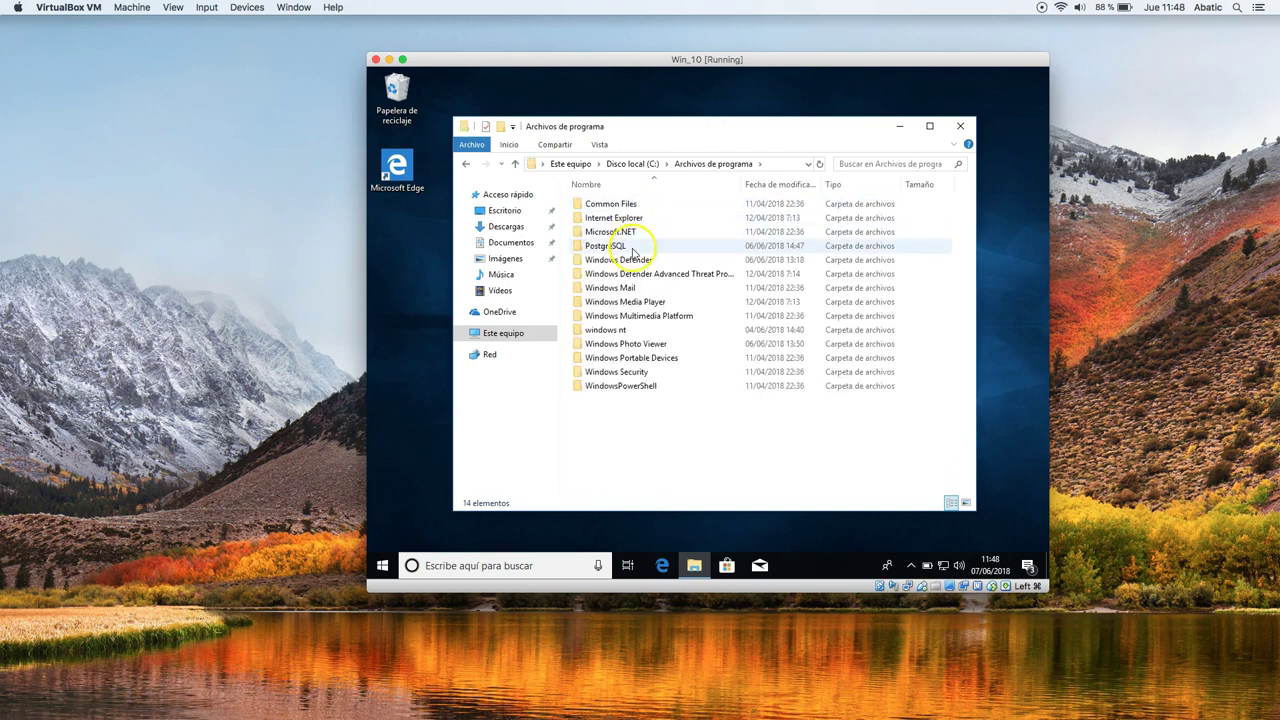
pyautogui.doubleClick(619, 247)
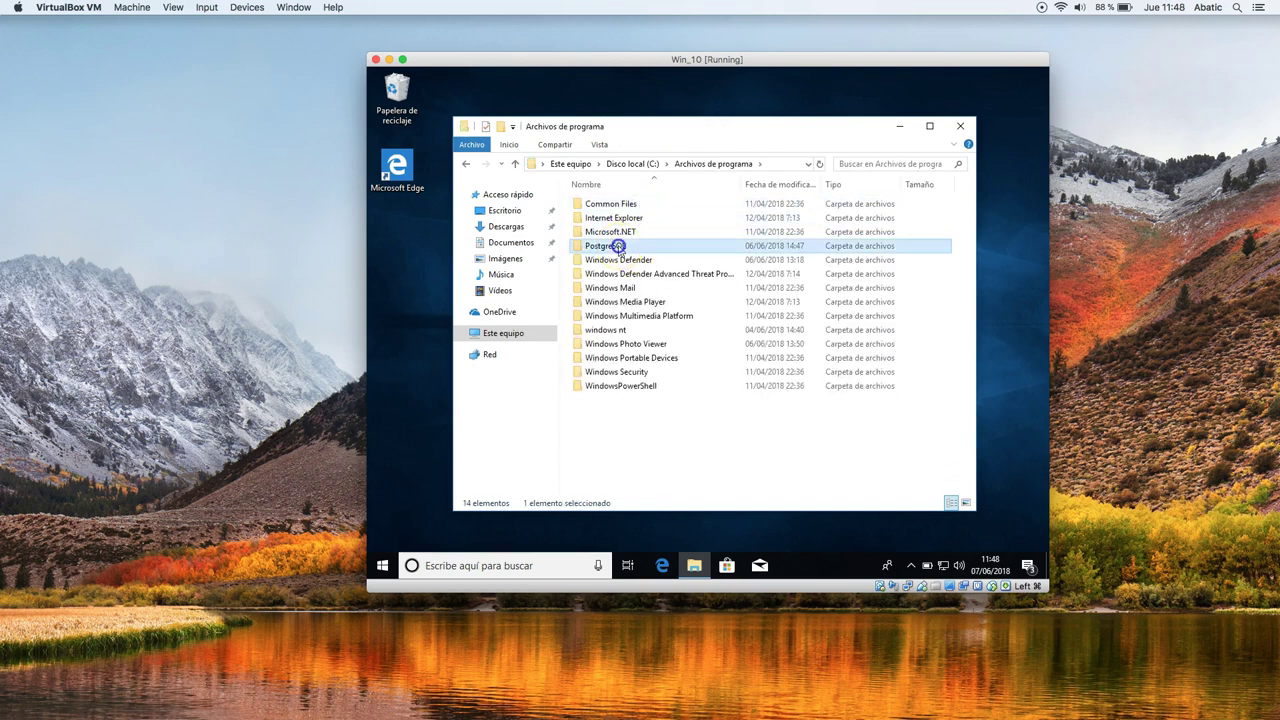
pyautogui.click(592, 207)
pyautogui.doubleClick(592, 207)
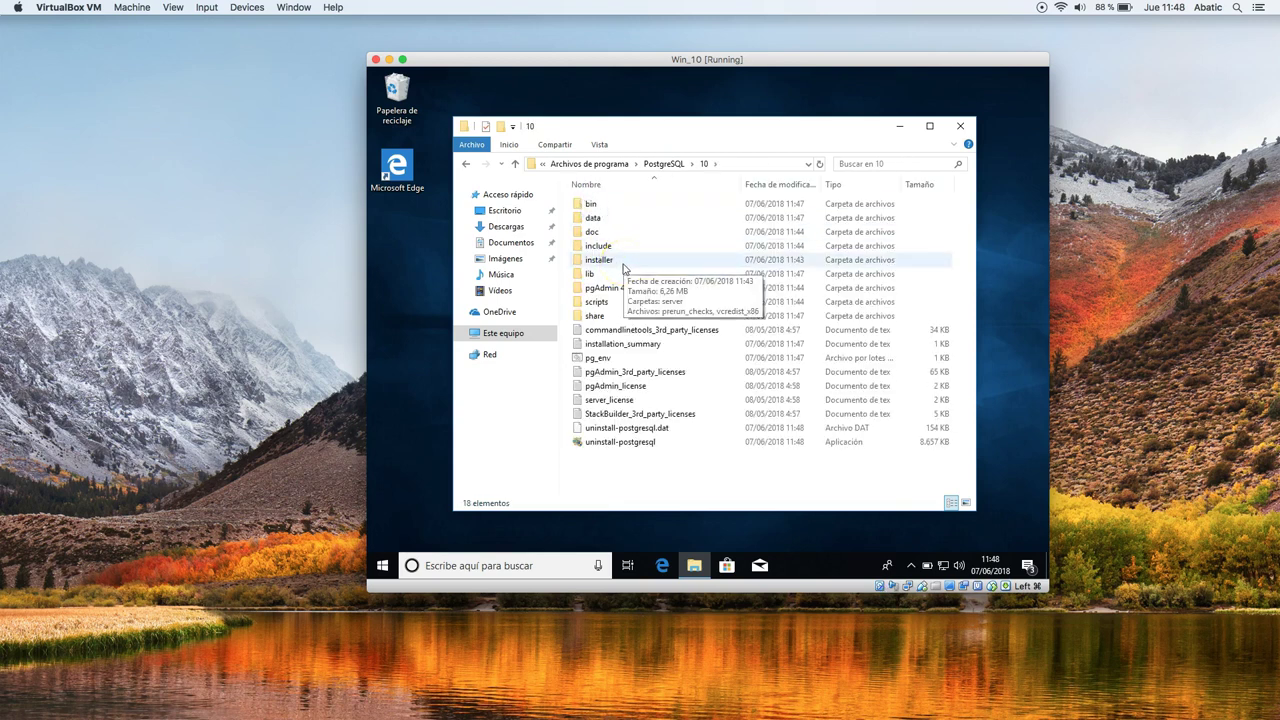
# Step: Launch the pgAdmin4 application from the pgAdmin 4\bin folder and close the File Explorer window
pyautogui.doubleClick(612, 287)
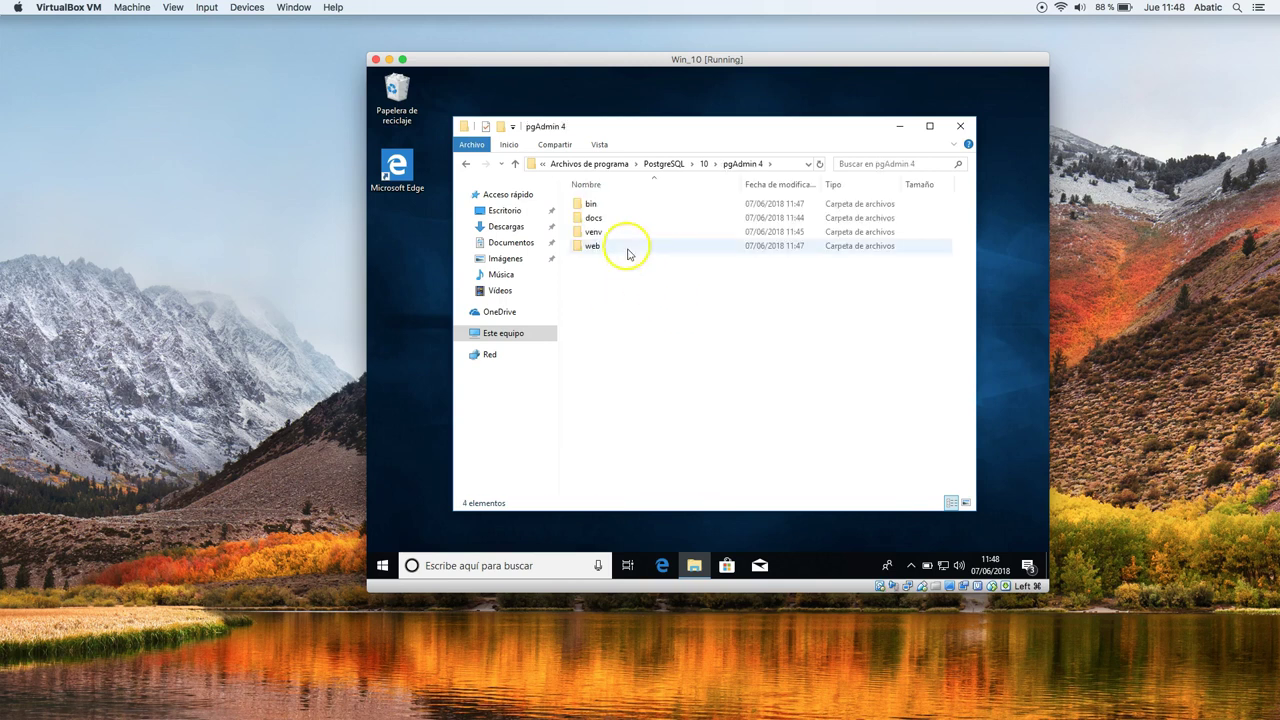
pyautogui.click(598, 206)
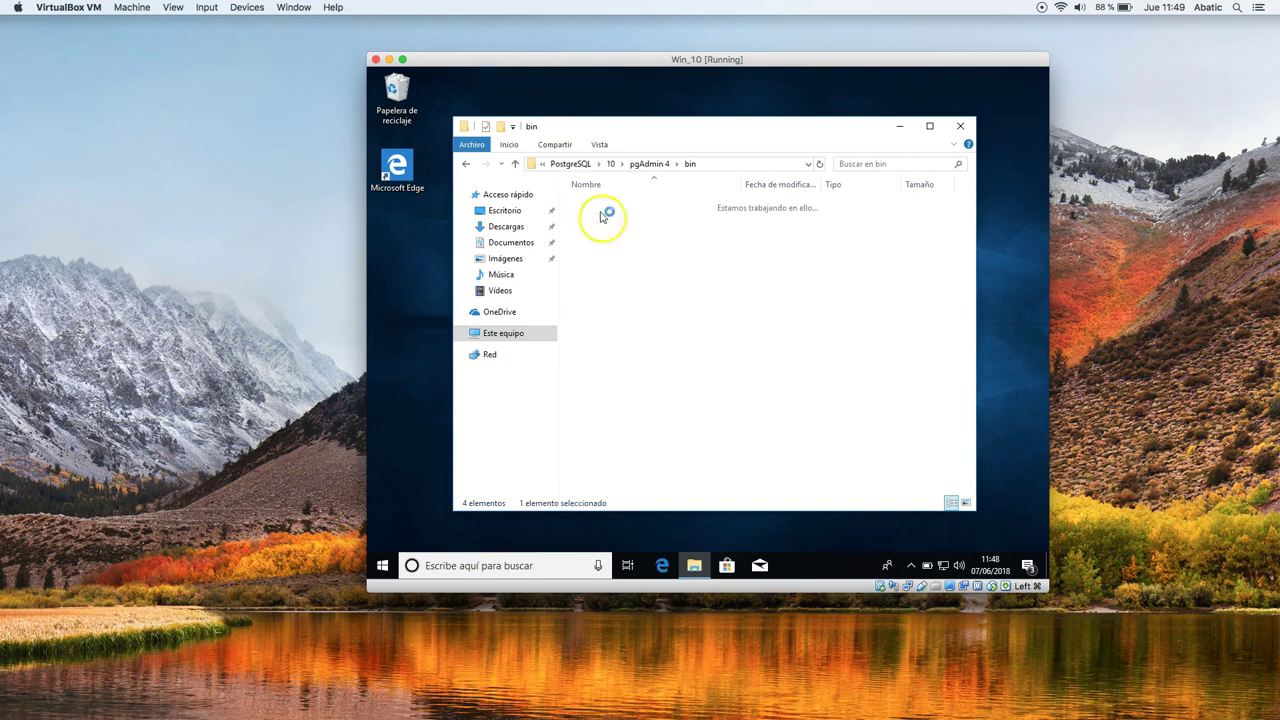
pyautogui.click(605, 428)
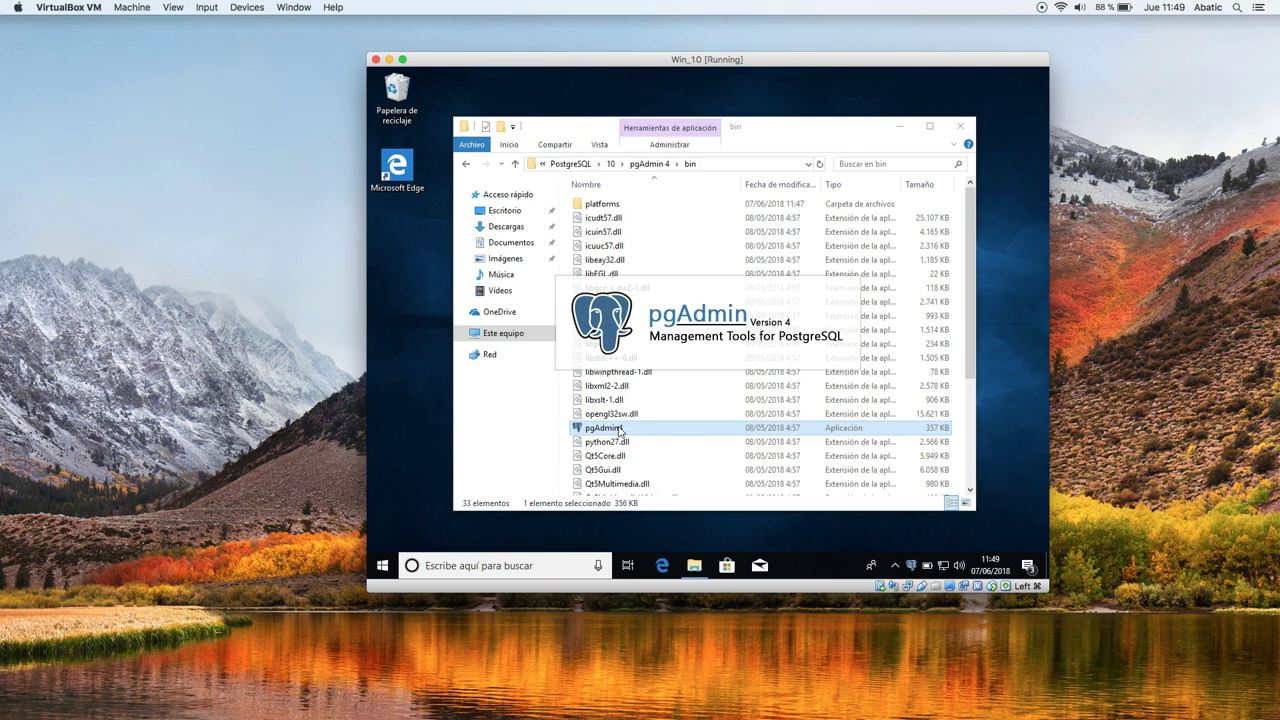
pyautogui.click(962, 127)
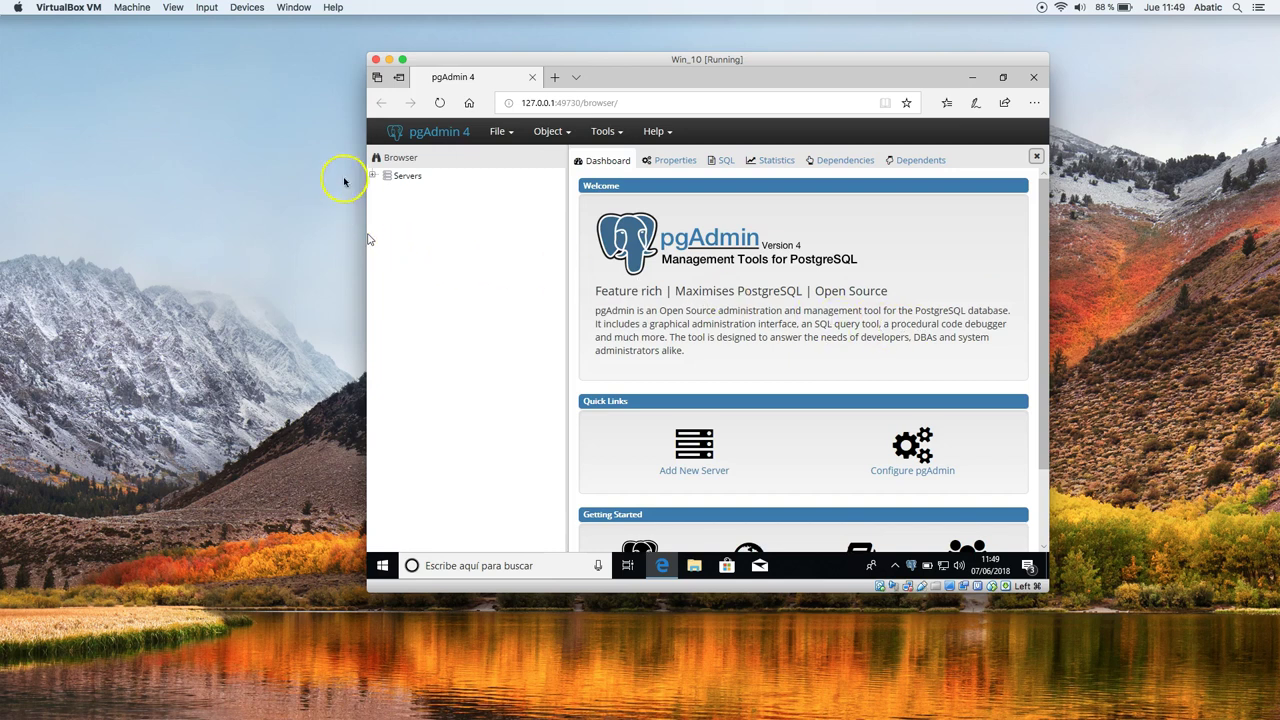
# Step: Connect to the PostgreSQL 10 server under Servers by entering the password for the postgres user
pyautogui.click(371, 178)
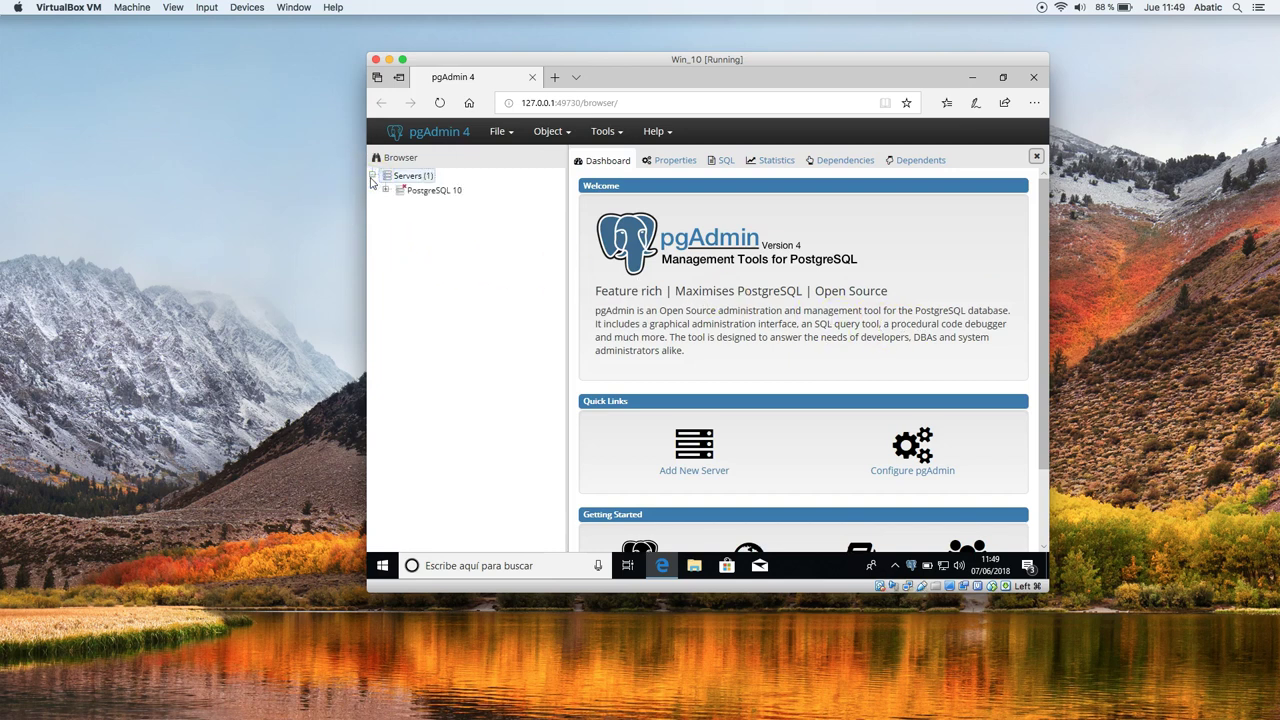
pyautogui.click(434, 192)
pyautogui.doubleClick(434, 194)
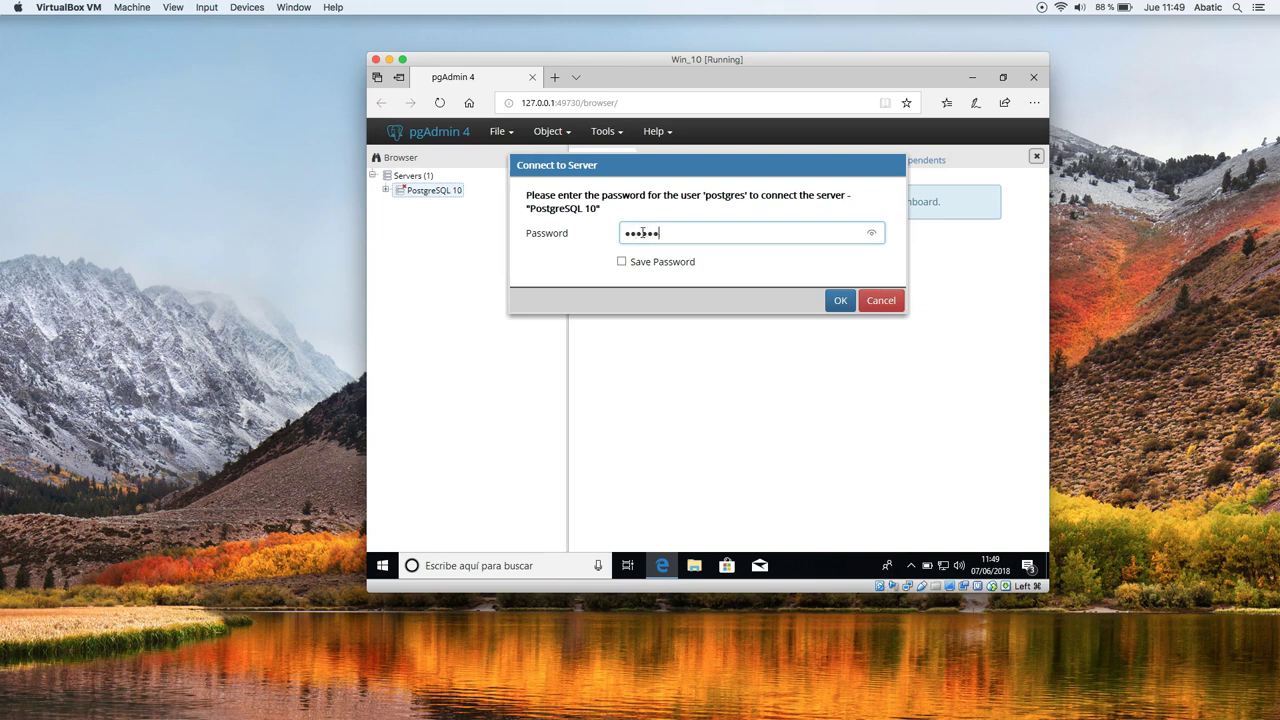
pyautogui.press('Return')
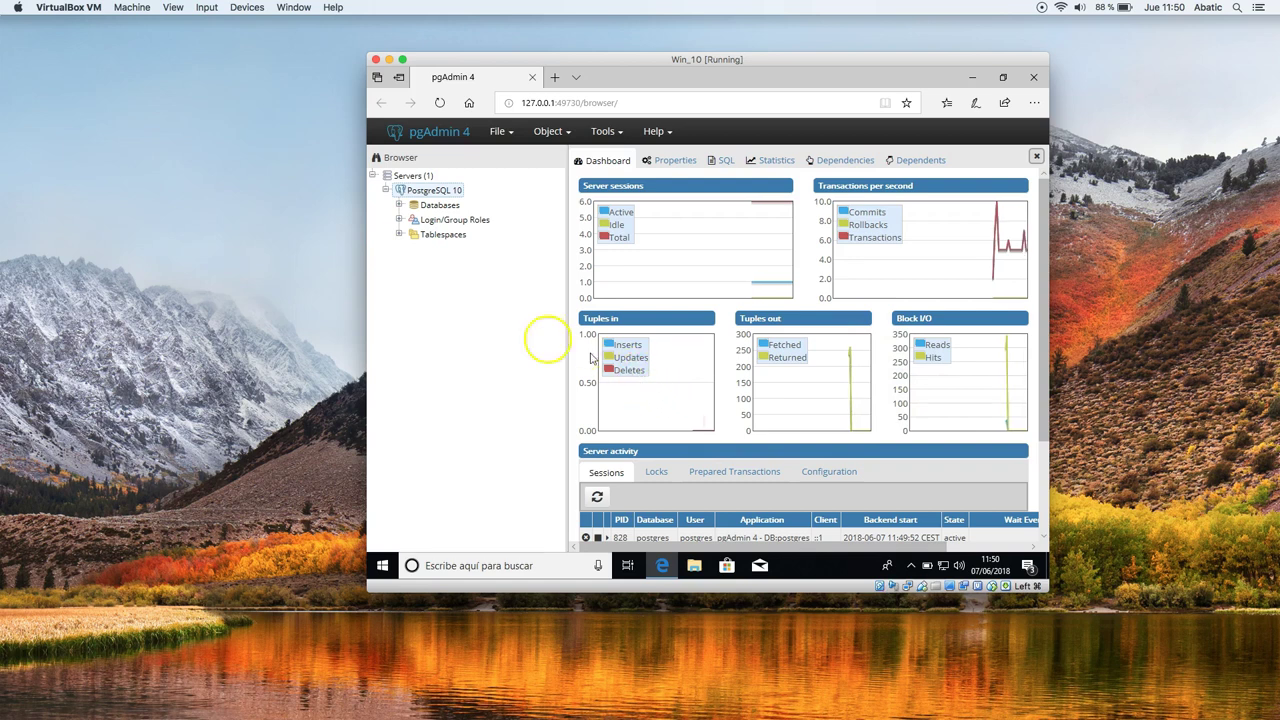
# Step: Expand the server's Databases and view the dashboard and object tree of the postgres database
pyautogui.click(399, 205)
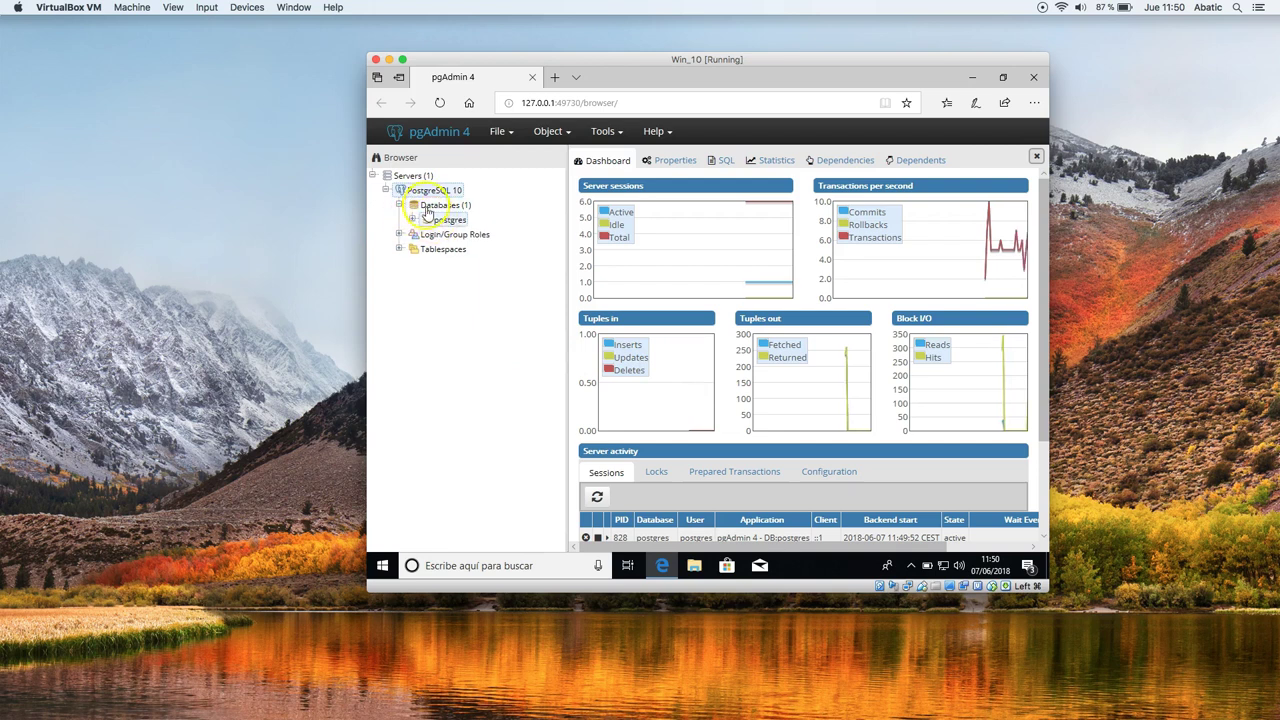
pyautogui.click(447, 221)
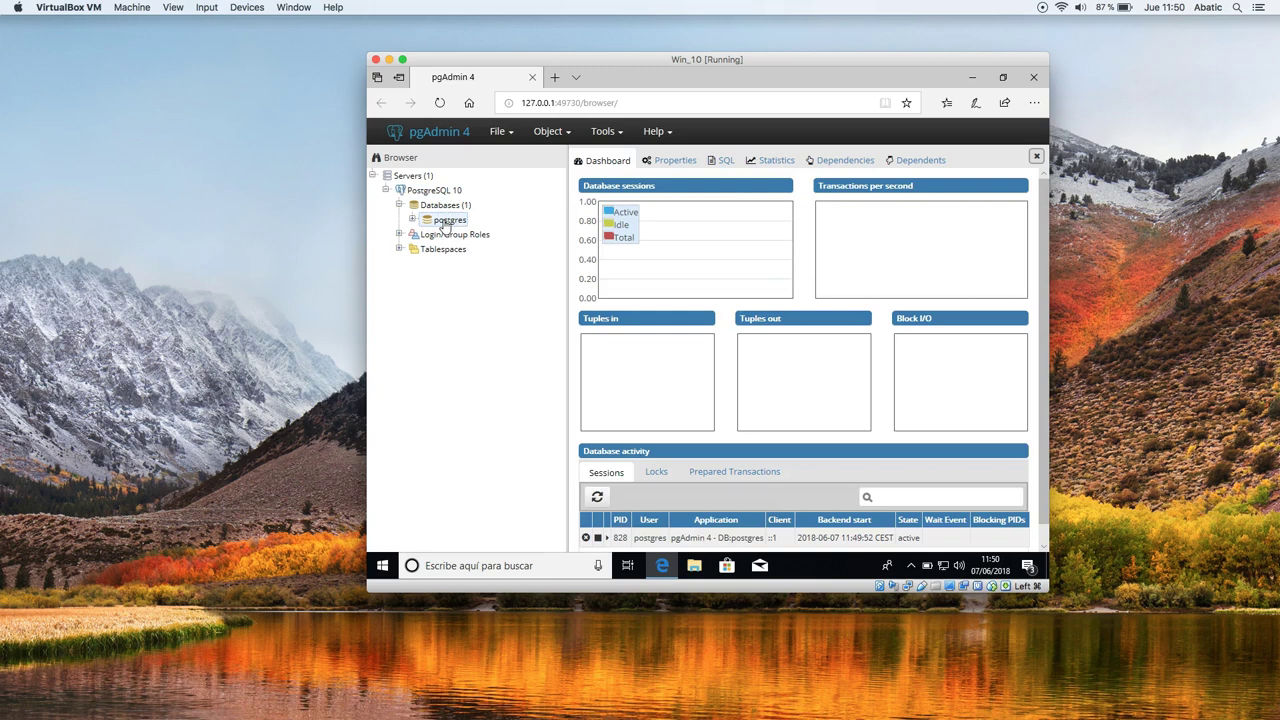
pyautogui.click(413, 220)
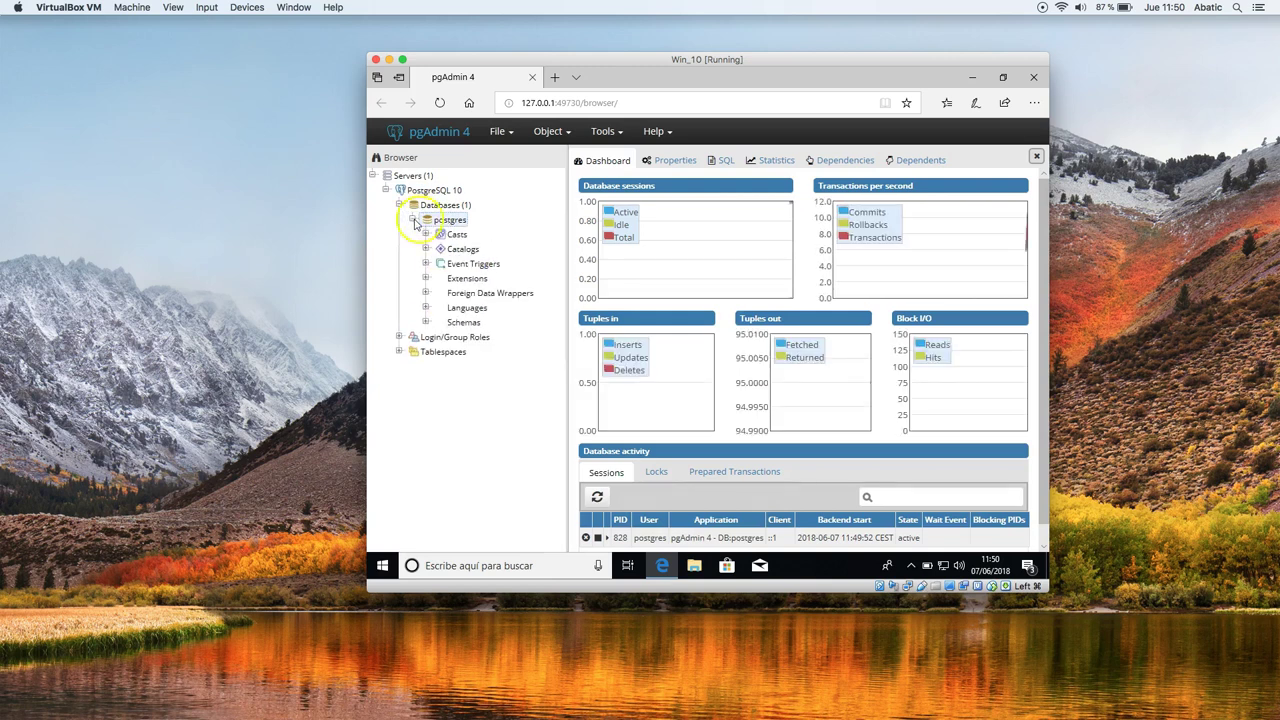